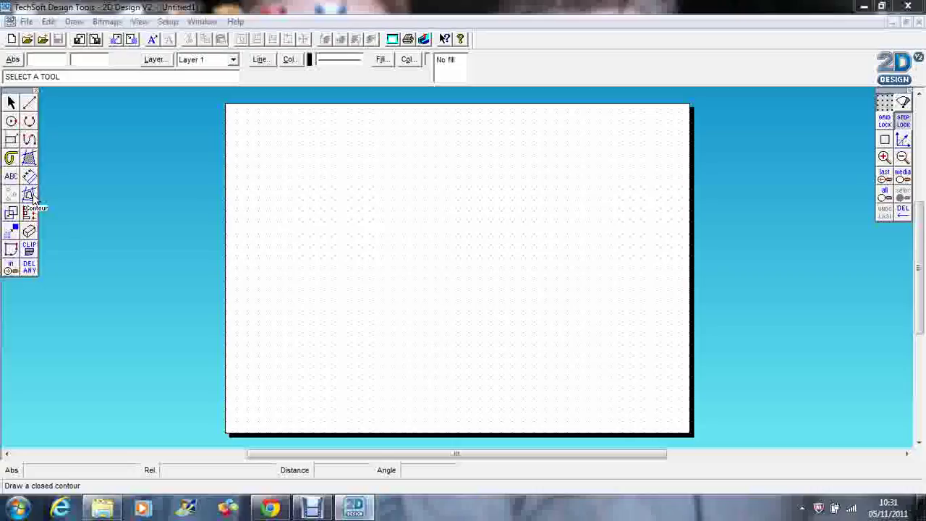
# - Turn on grid lock and draw a vertical line 90 mm long in the upper middle of the page
pyautogui.click(28, 118)
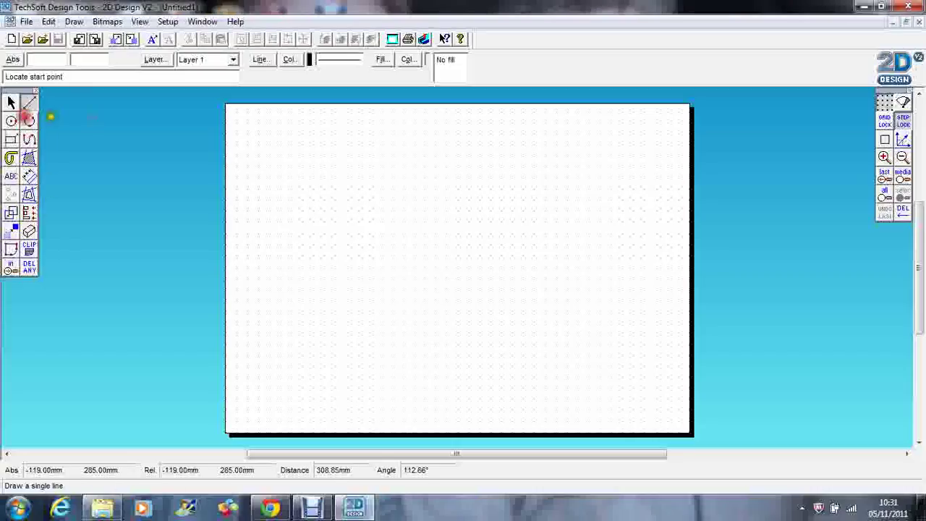
pyautogui.click(884, 120)
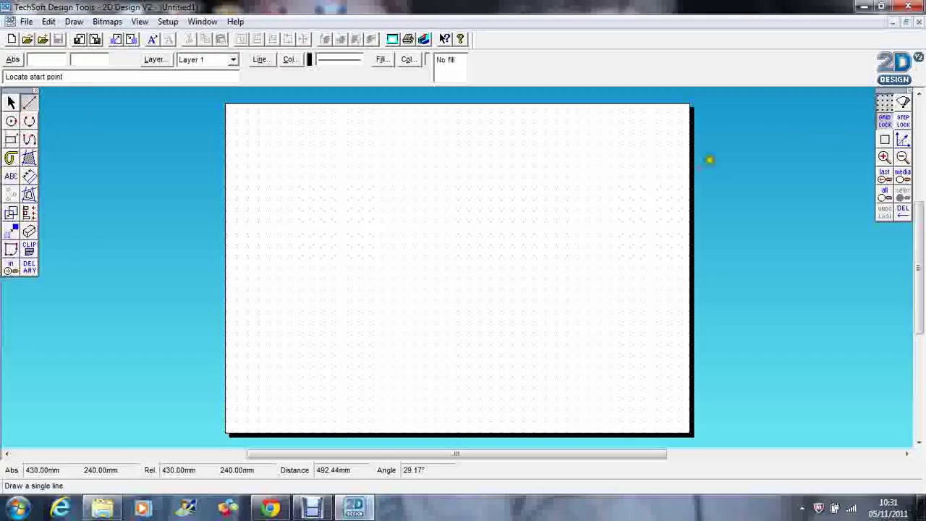
pyautogui.click(414, 135)
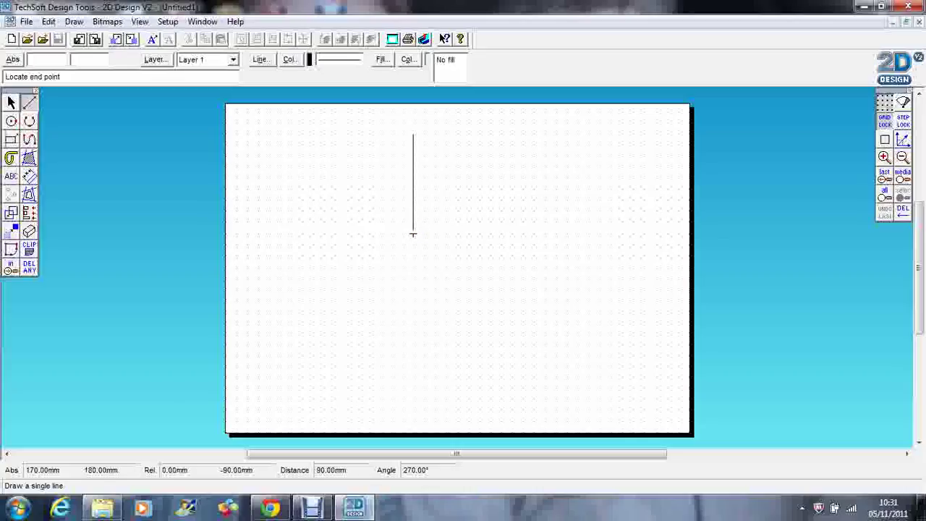
pyautogui.click(413, 233)
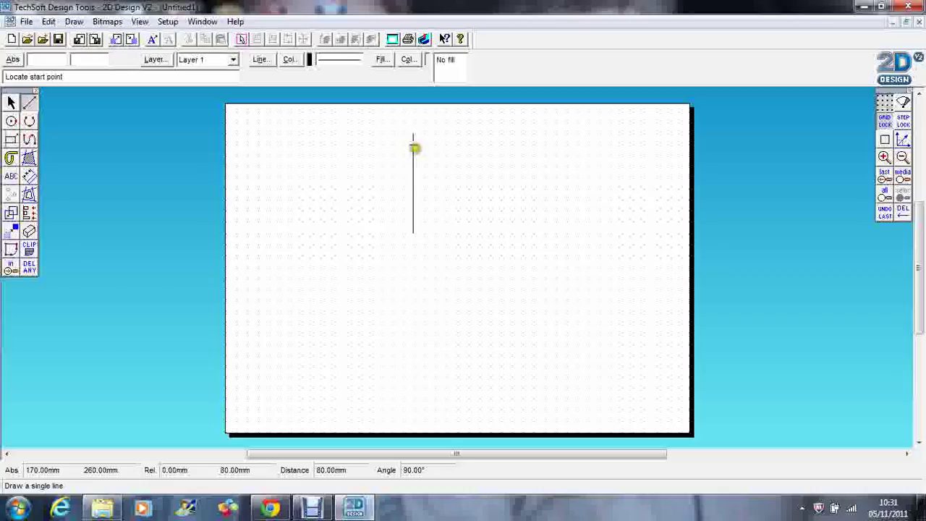
# - Draw two slanted arrowhead lines about 22 mm long near the vertical line's top and a 20 mm horizontal crossbar centred on it
pyautogui.click(413, 138)
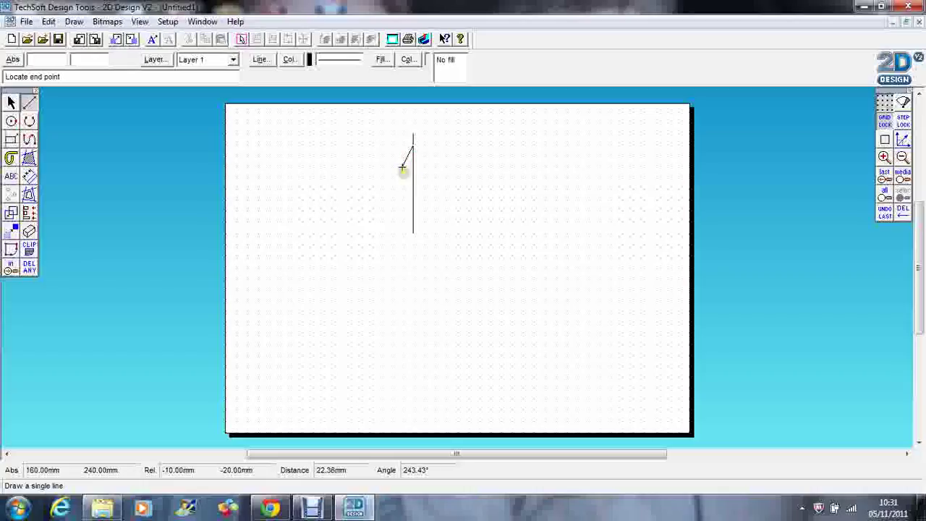
pyautogui.click(406, 167)
pyautogui.click(414, 148)
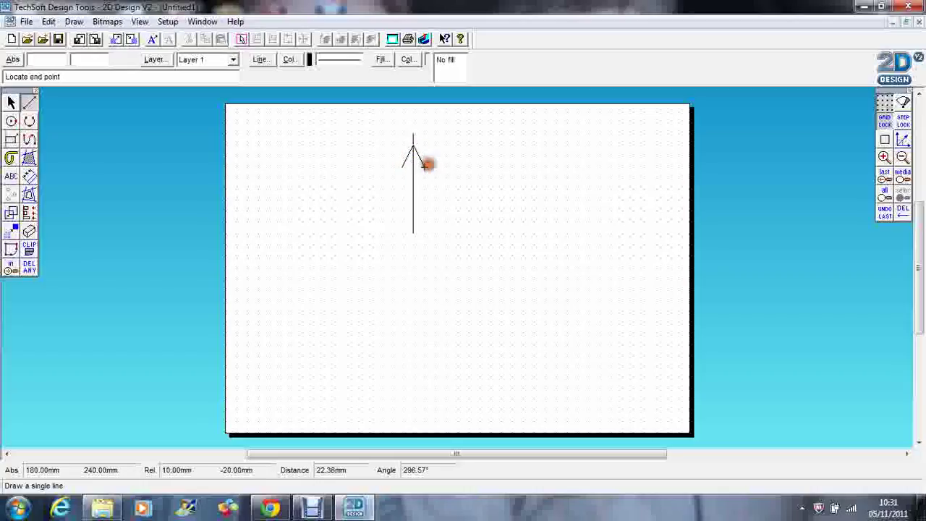
pyautogui.click(427, 165)
pyautogui.click(403, 190)
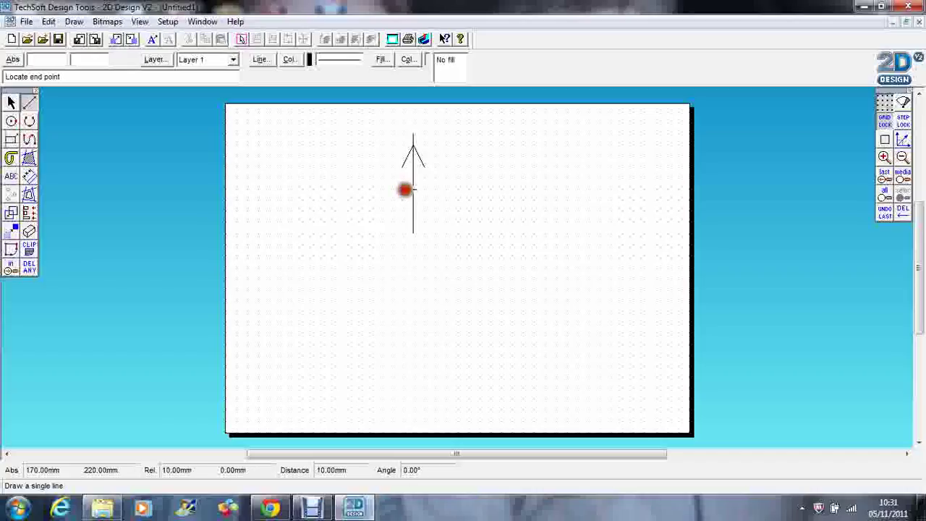
pyautogui.click(424, 189)
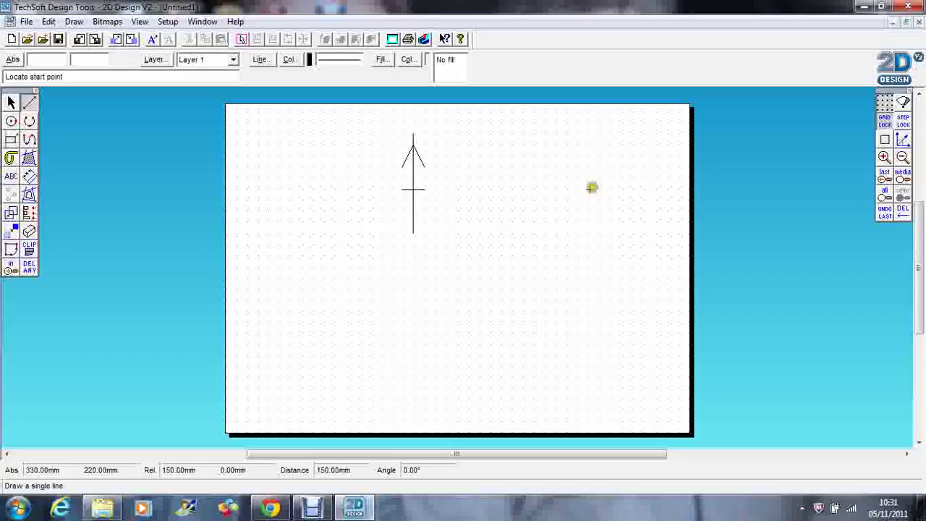
# - Turn off grid lock and group all the lines of the arrow branch into one object
pyautogui.click(884, 122)
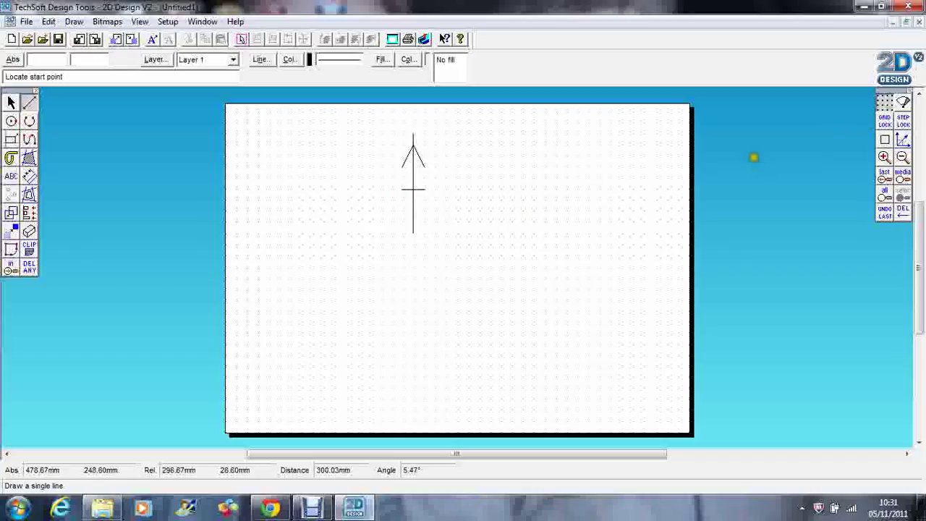
pyautogui.click(10, 103)
pyautogui.moveTo(357, 122); pyautogui.dragTo(462, 248)
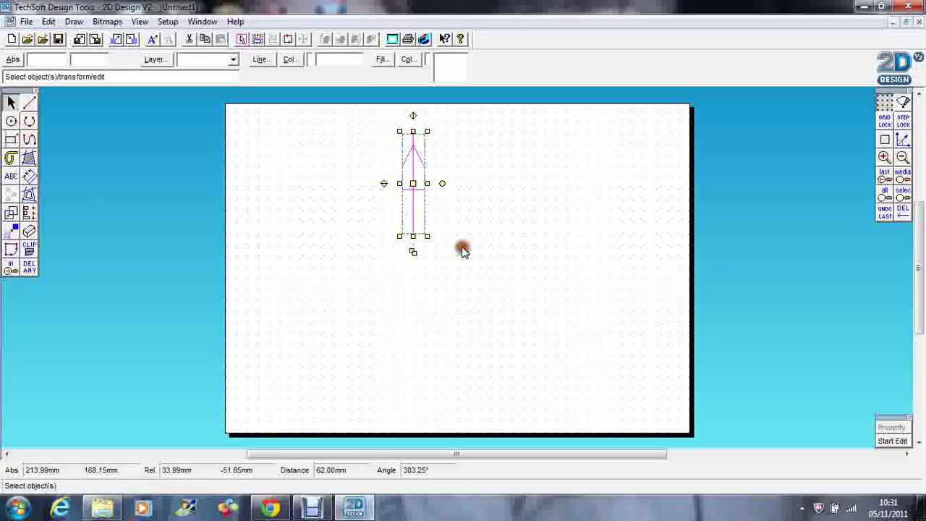
pyautogui.click(48, 22)
pyautogui.click(97, 188)
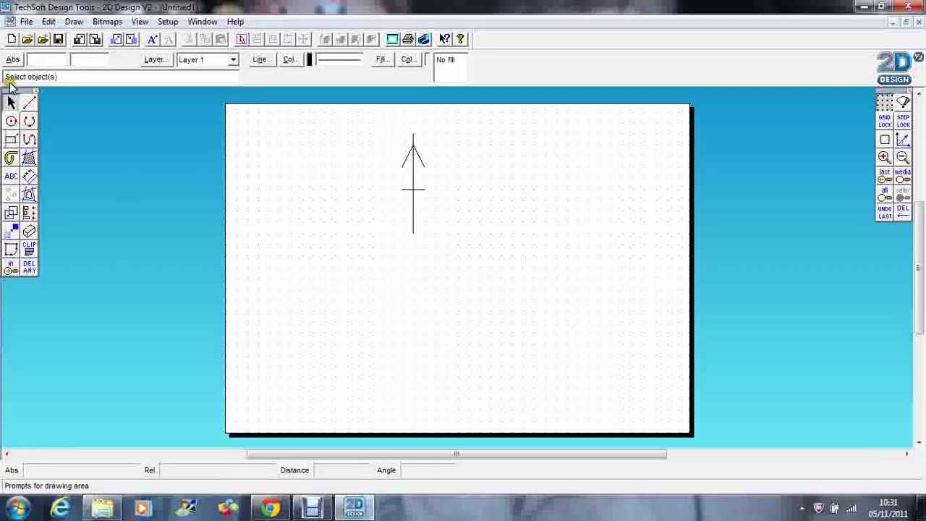
pyautogui.click(409, 194)
pyautogui.click(531, 221)
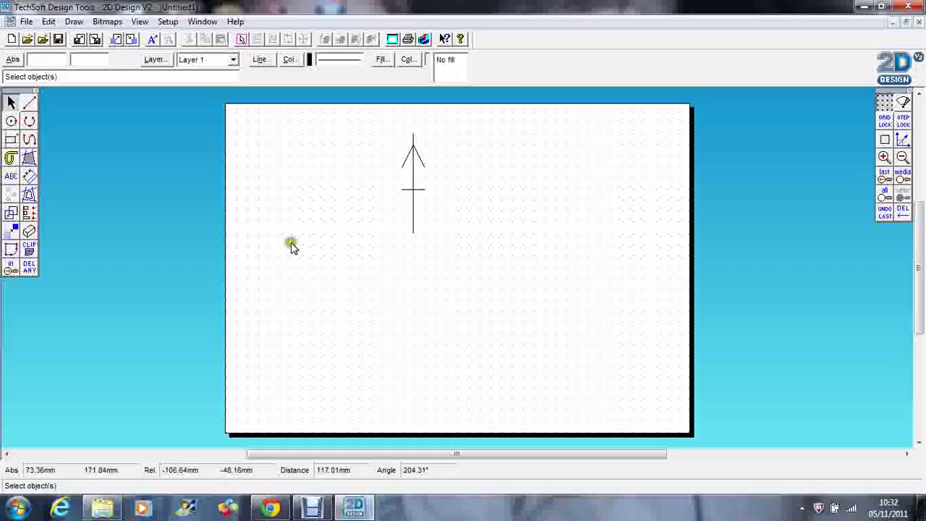
# - Start rotating the grouped arrow branch with a 45° angle of rotation and the Repeat option
pyautogui.click(11, 102)
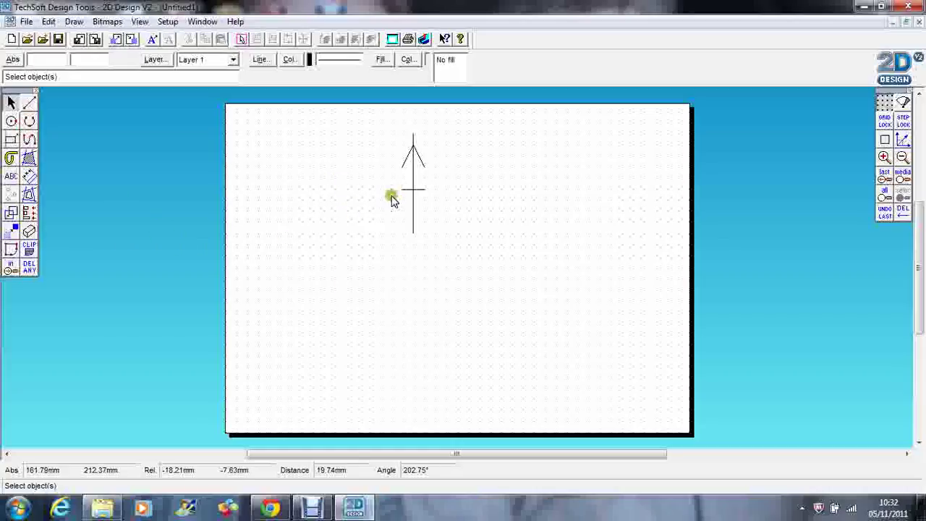
pyautogui.click(413, 191)
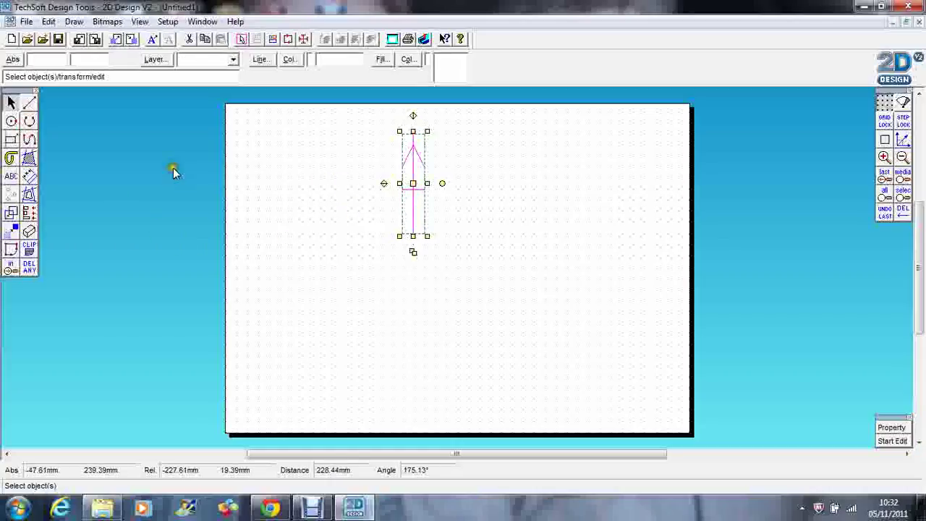
pyautogui.click(11, 214)
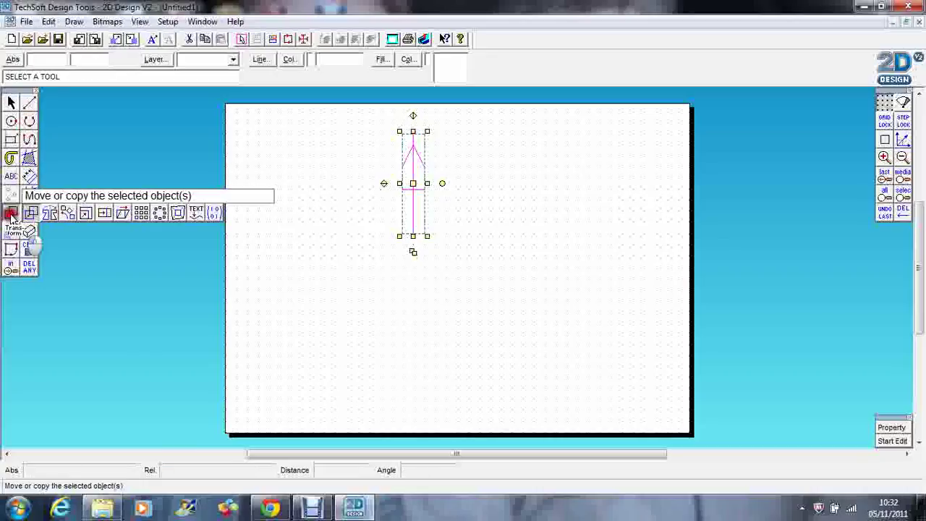
pyautogui.click(65, 213)
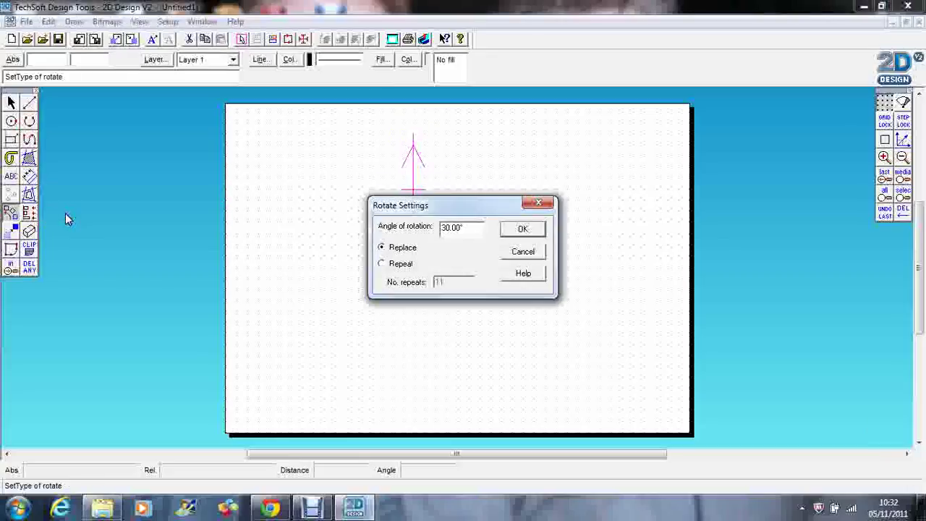
pyautogui.moveTo(451, 204); pyautogui.dragTo(407, 264)
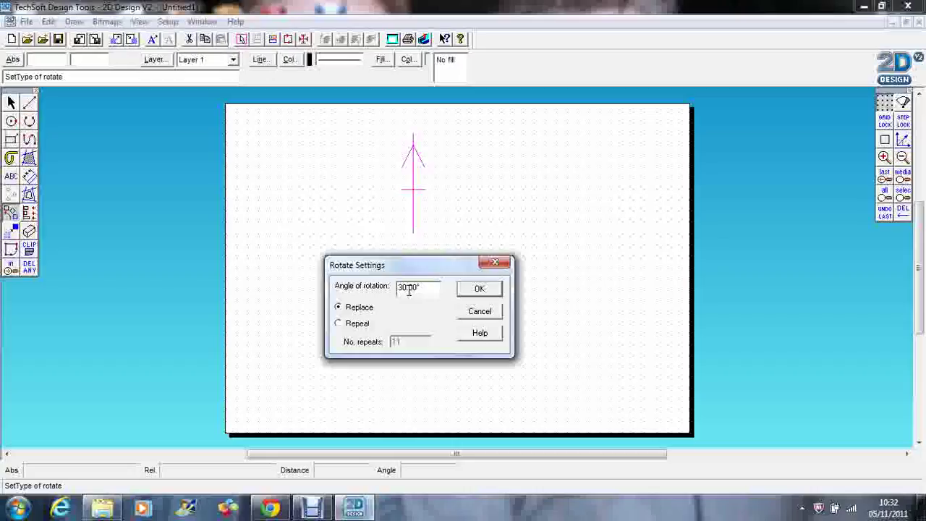
pyautogui.moveTo(406, 287); pyautogui.dragTo(397, 288)
pyautogui.click(393, 289)
pyautogui.click(340, 325)
pyautogui.click(340, 324)
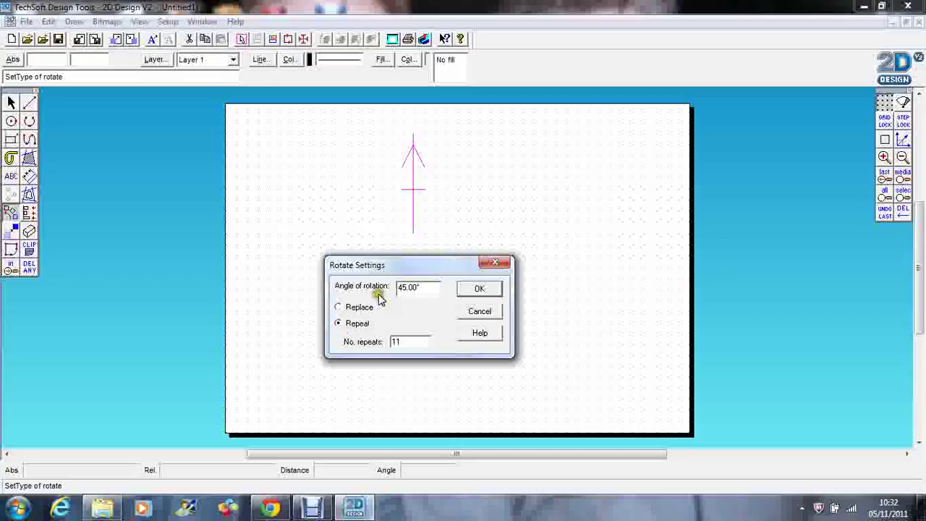
# - Set the number of repeats to 7 and rotate the branch about its lower end, using grid lock
pyautogui.moveTo(384, 265); pyautogui.dragTo(365, 288)
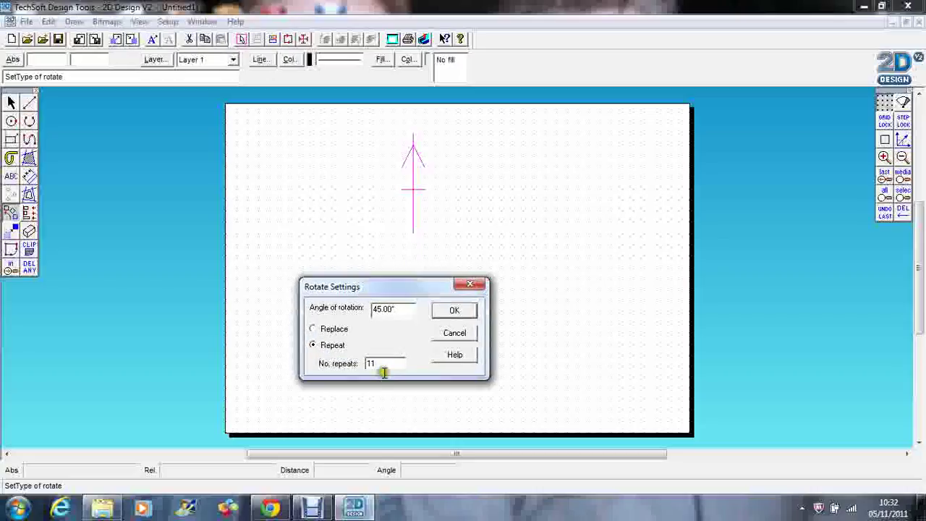
pyautogui.moveTo(381, 364); pyautogui.dragTo(363, 363)
pyautogui.click(453, 311)
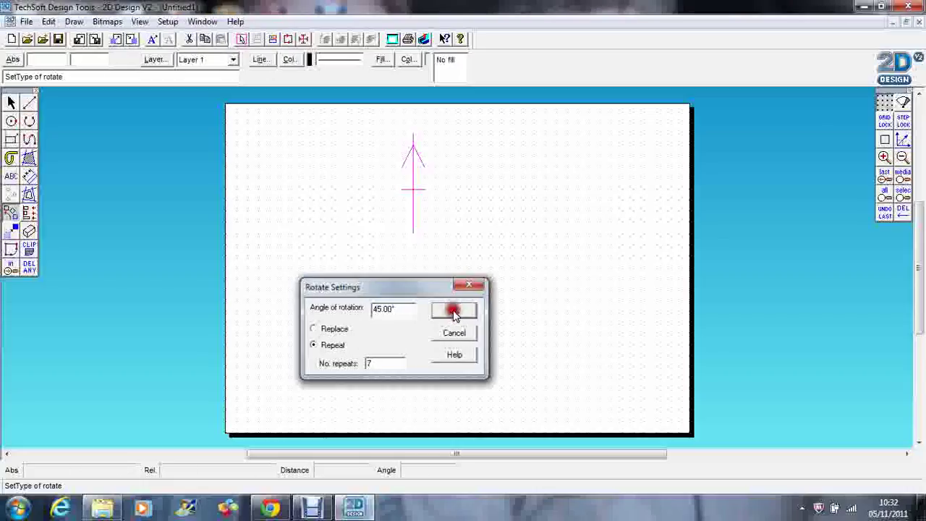
pyautogui.click(884, 141)
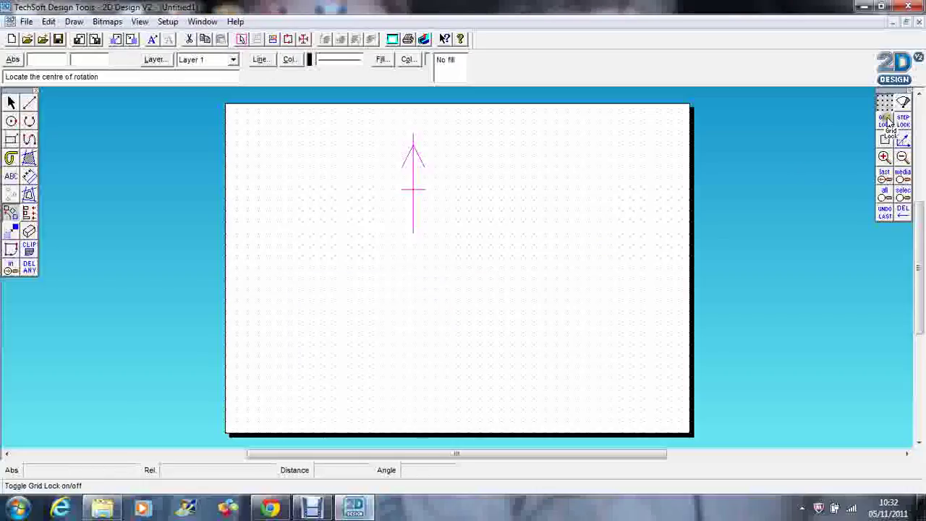
pyautogui.click(413, 233)
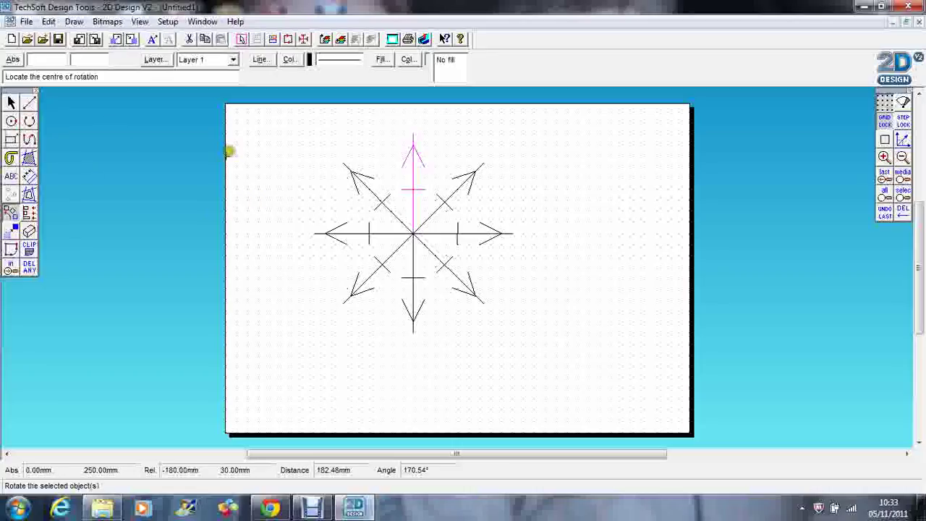
# - Select all eight branches of the snowflake and group them into one object
pyautogui.click(883, 156)
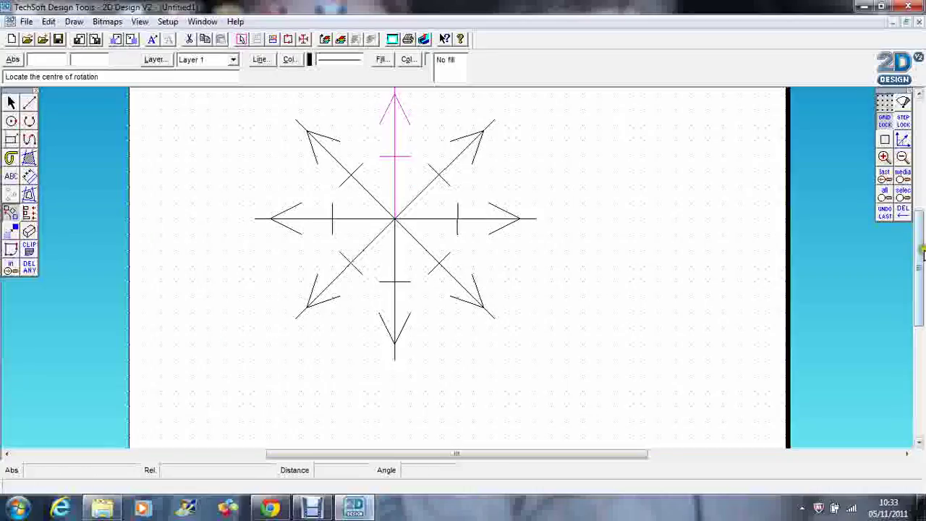
pyautogui.moveTo(922, 249); pyautogui.dragTo(923, 230)
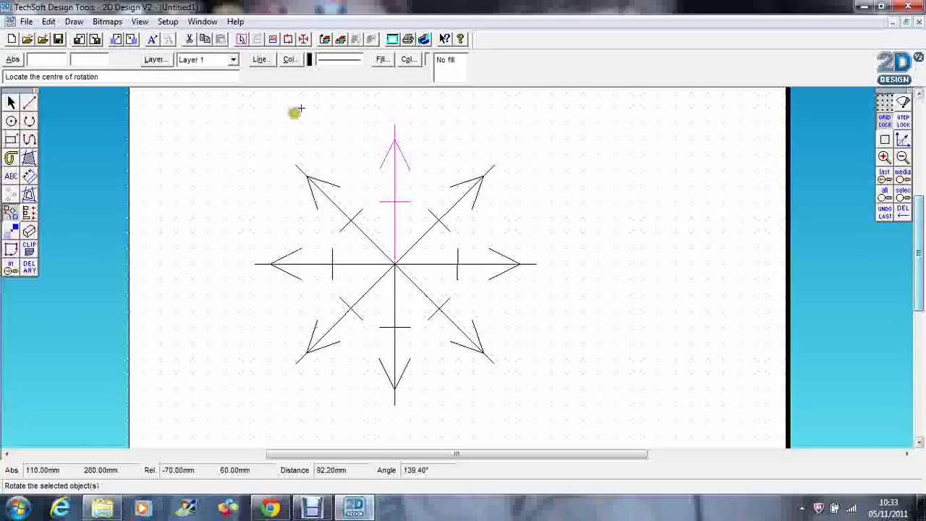
pyautogui.click(11, 102)
pyautogui.moveTo(196, 107); pyautogui.dragTo(603, 441)
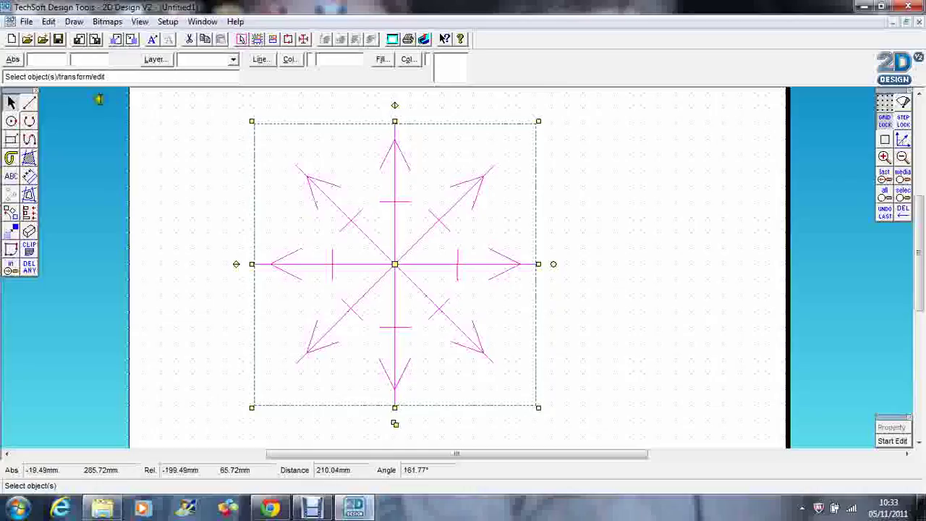
pyautogui.click(48, 22)
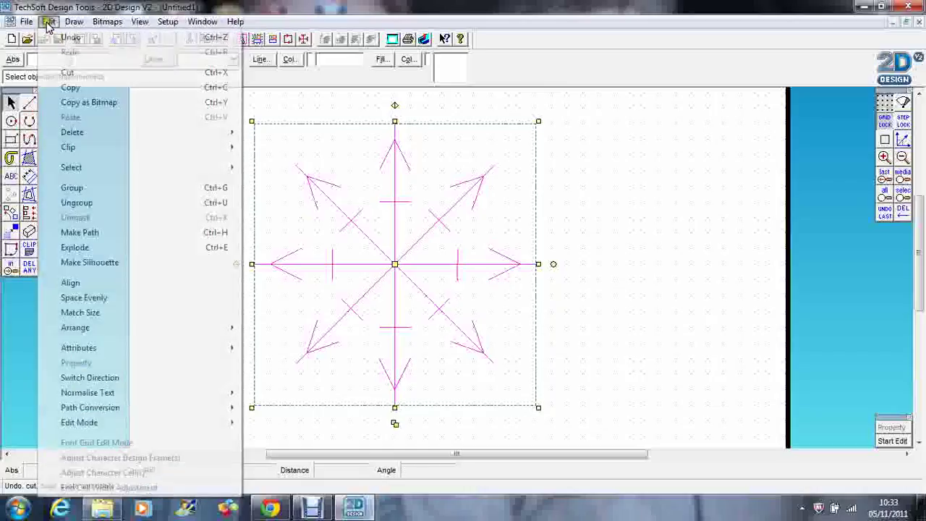
pyautogui.click(79, 188)
pyautogui.click(197, 202)
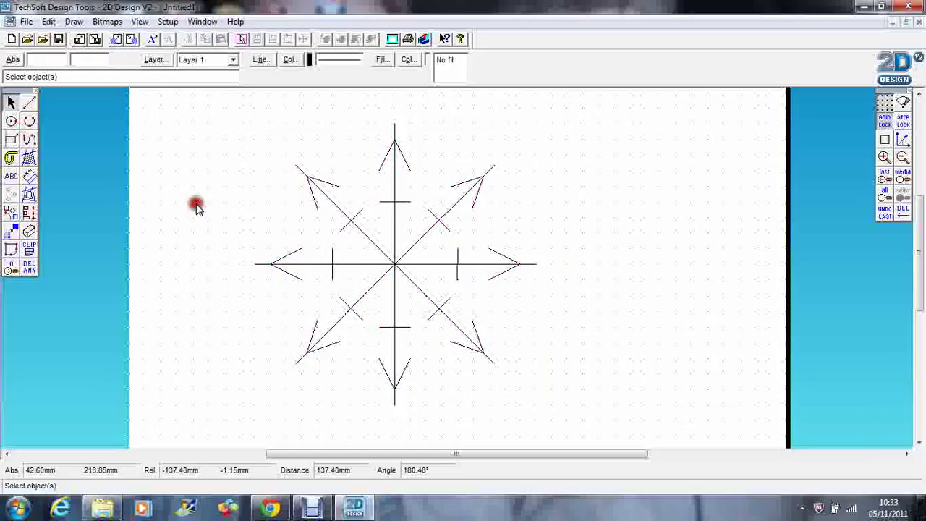
# - Start a contour with a changed contour spacing and the Graphical Path option
pyautogui.click(29, 194)
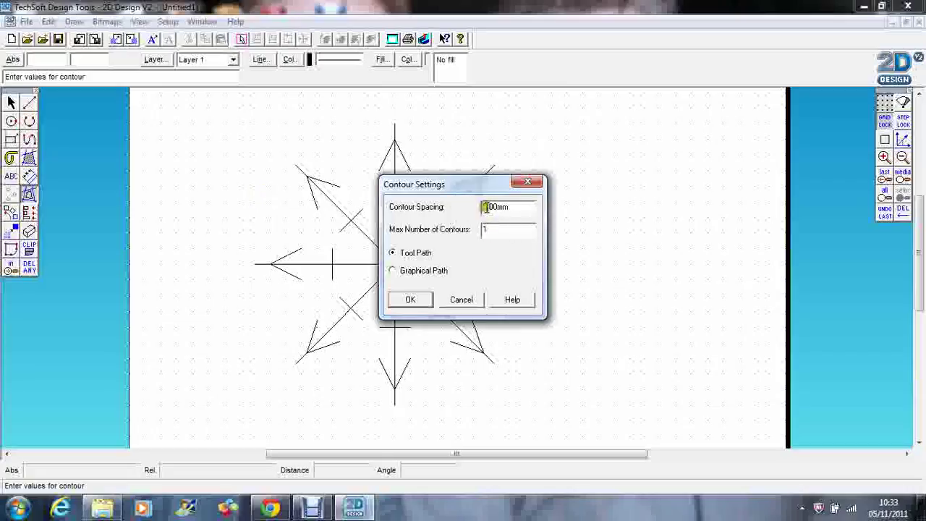
pyautogui.moveTo(486, 207); pyautogui.dragTo(476, 209)
pyautogui.write('.')
pyautogui.click(450, 265)
pyautogui.click(417, 300)
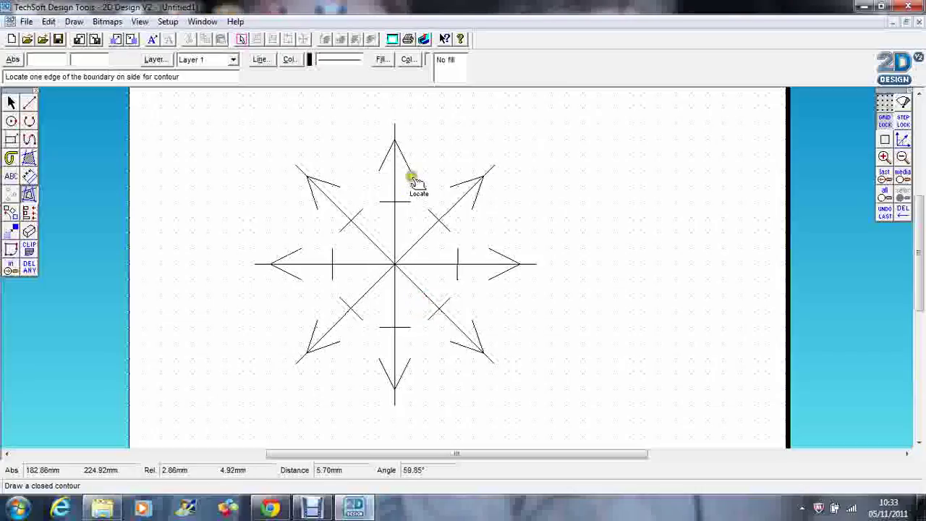
# - Set the line colour to blue and draw the contour around the outside of the whole snowflake
pyautogui.click(410, 179)
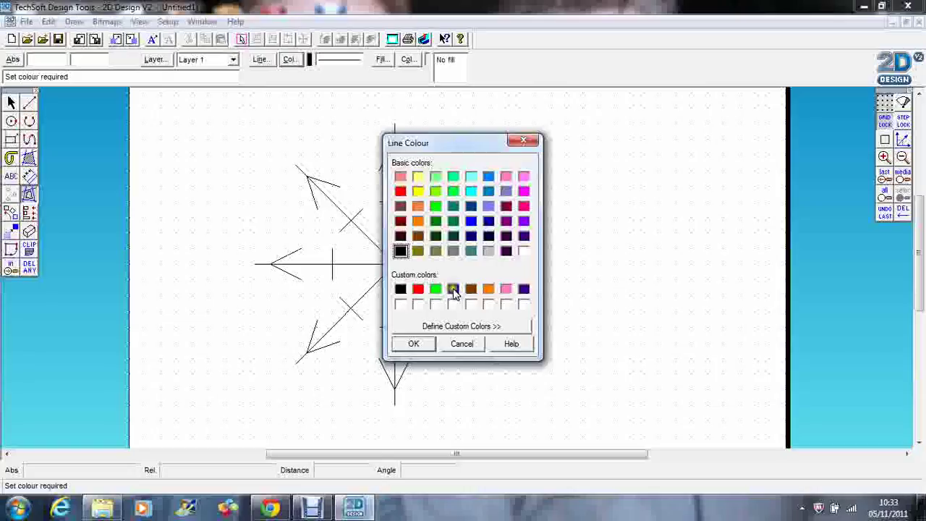
pyautogui.click(452, 291)
pyautogui.click(424, 341)
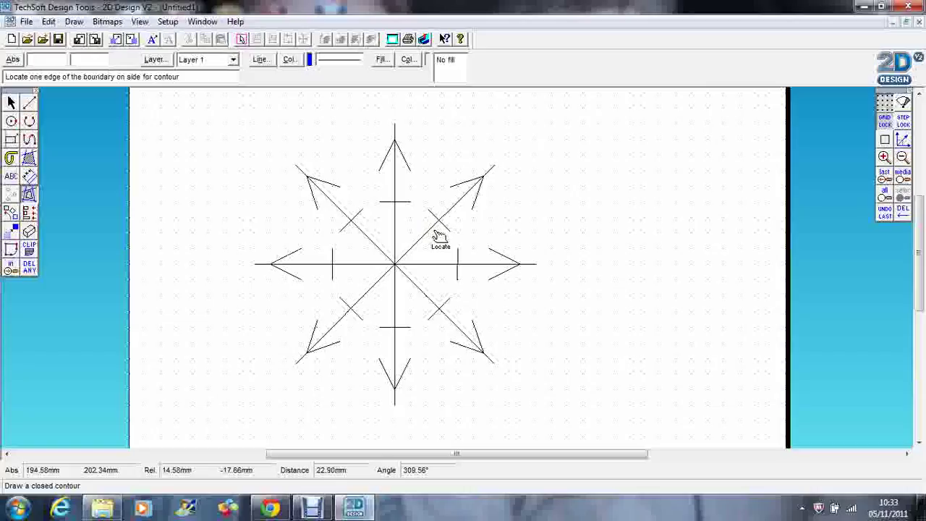
pyautogui.click(439, 236)
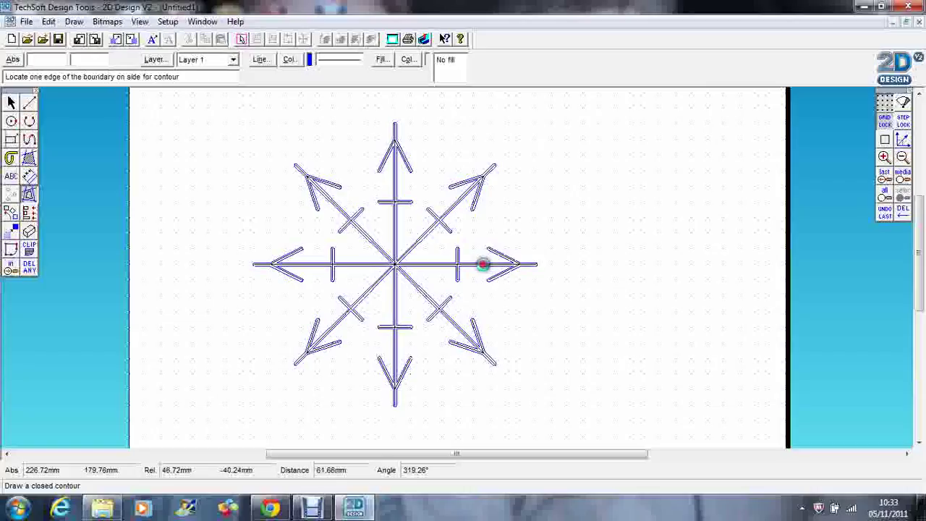
pyautogui.click(883, 157)
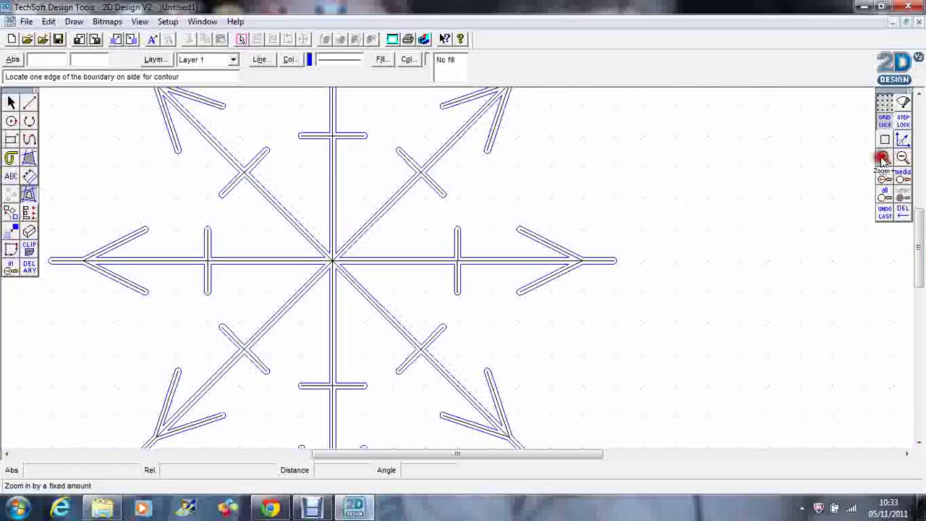
pyautogui.scroll(4, 921, 224)
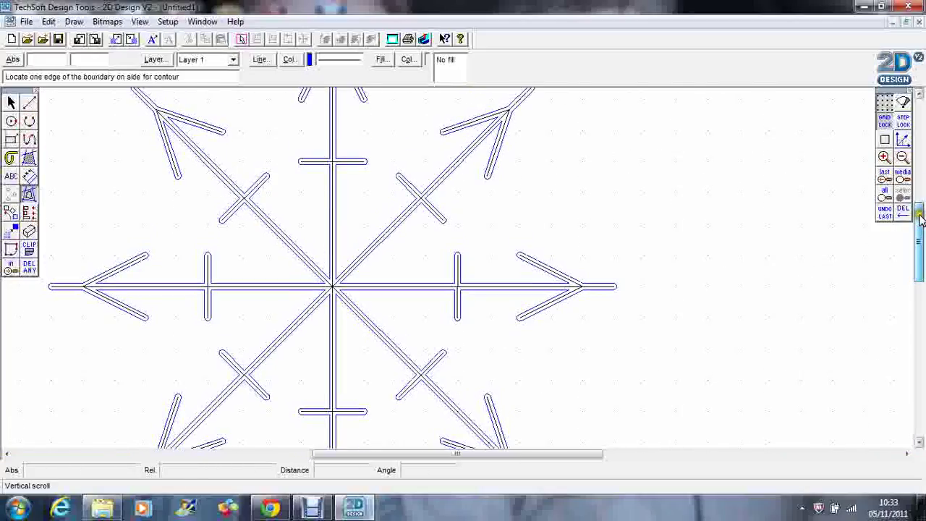
pyautogui.moveTo(595, 457); pyautogui.dragTo(561, 459)
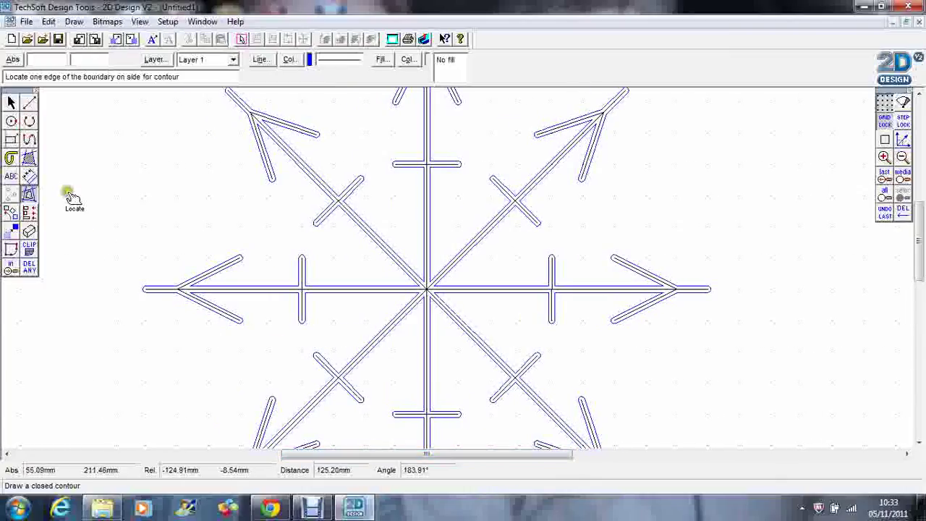
# - Delete the original snowflake lines inside the blue contour, leaving only the outline
pyautogui.click(29, 266)
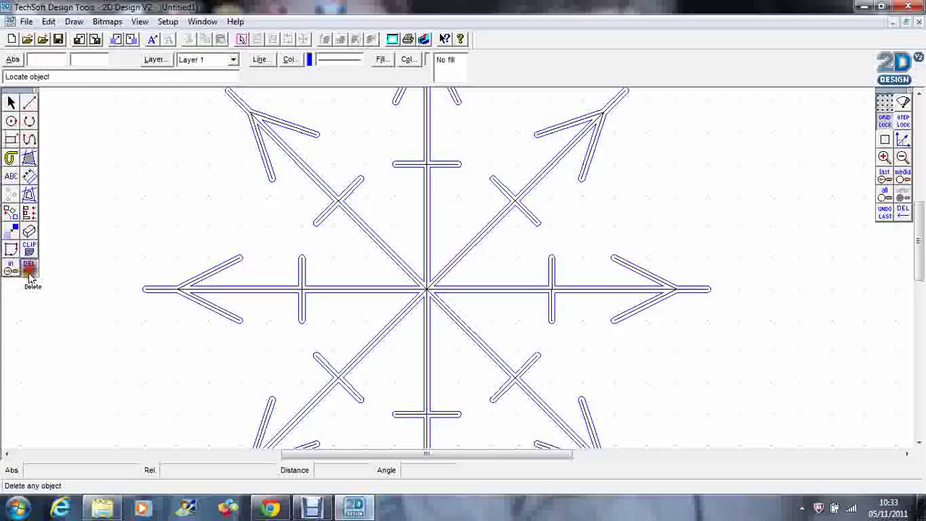
pyautogui.click(340, 205)
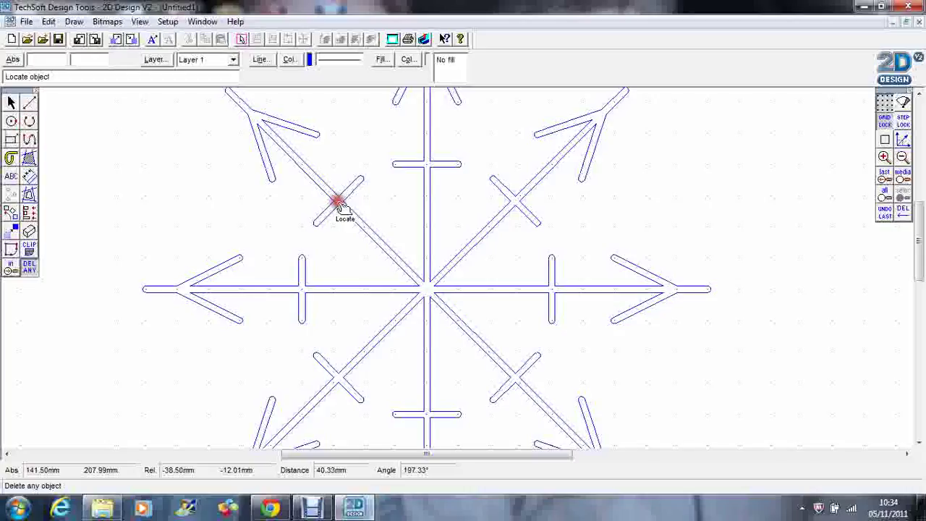
# - Draw a single contour with 1.00 mm spacing and the Tool Path option around the outside of the blue snowflake outline
pyautogui.click(901, 158)
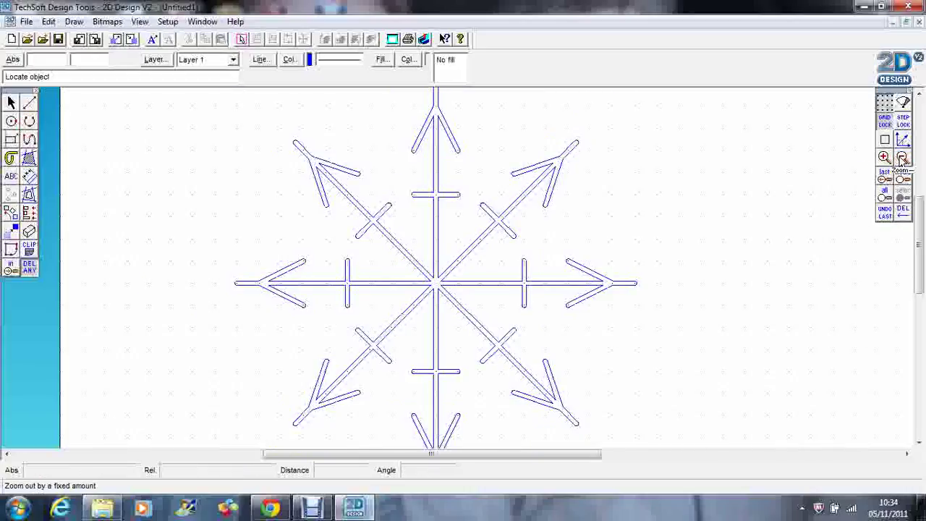
pyautogui.moveTo(921, 226); pyautogui.dragTo(921, 236)
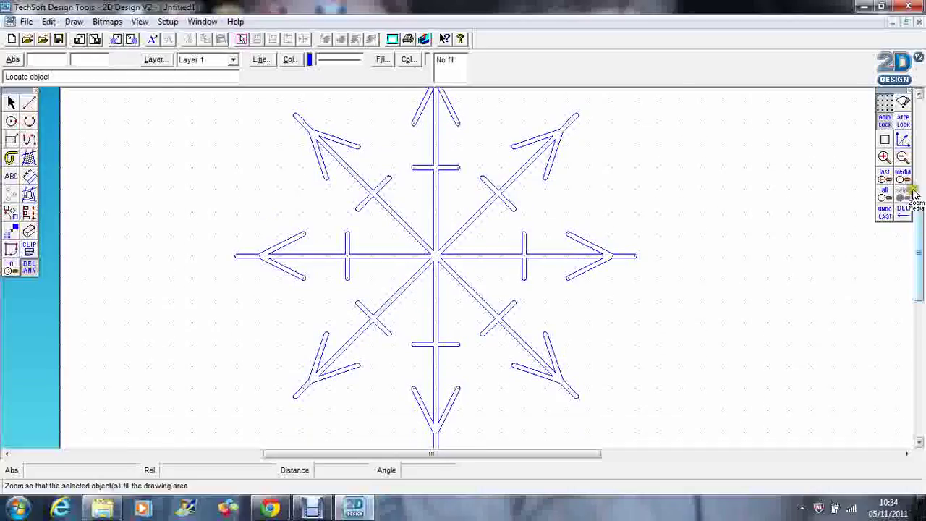
pyautogui.click(902, 157)
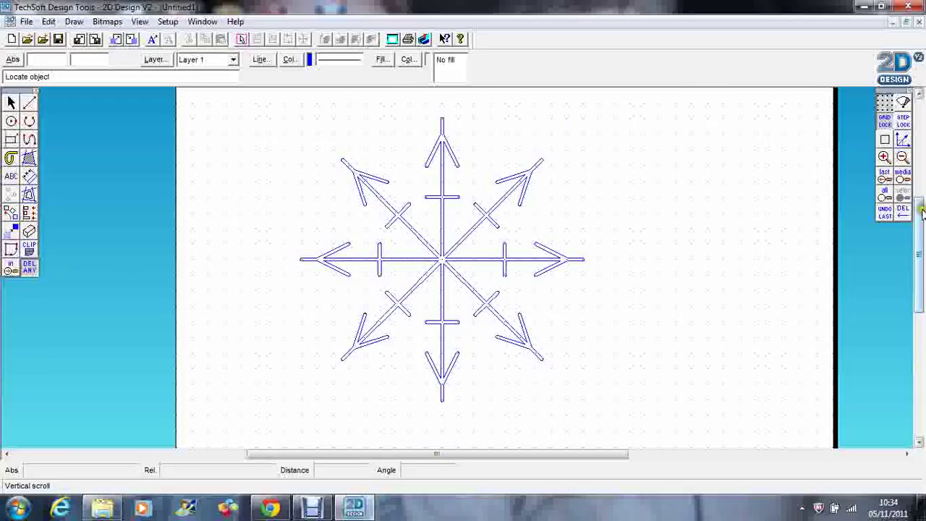
pyautogui.moveTo(919, 238); pyautogui.dragTo(919, 233)
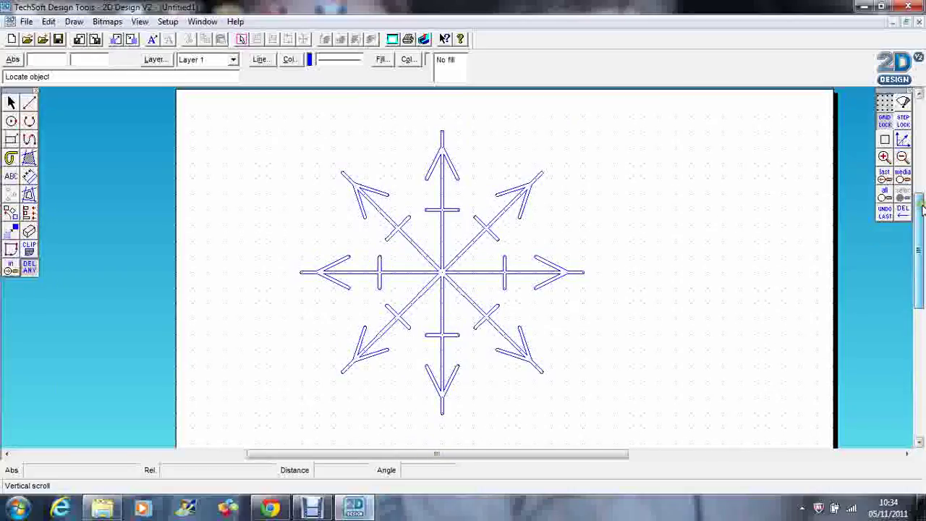
pyautogui.click(28, 195)
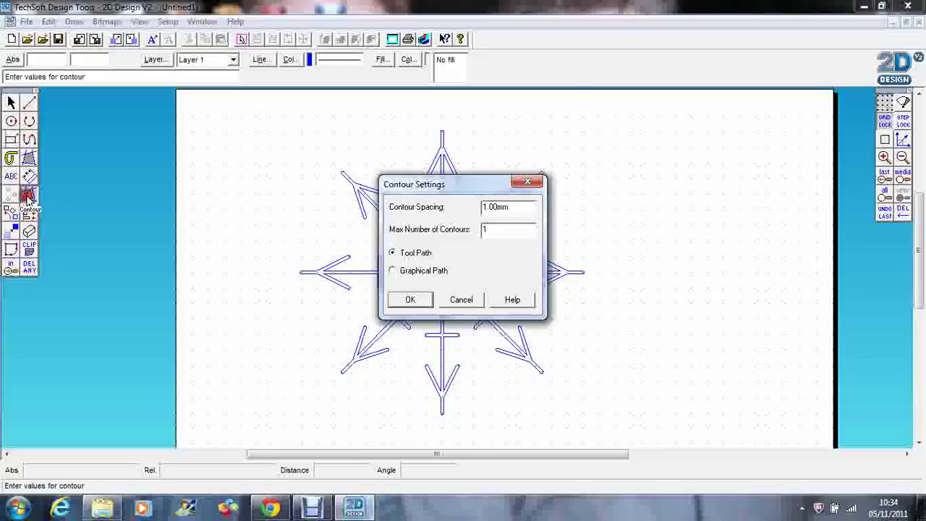
pyautogui.click(409, 299)
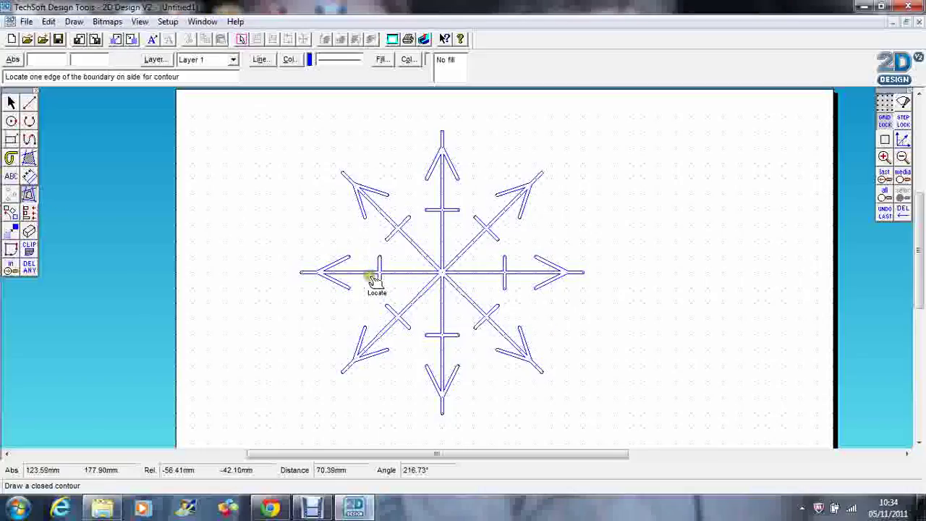
pyautogui.click(369, 283)
# - Delete the inner snowflake outline, keeping only the new outer contour
pyautogui.click(29, 267)
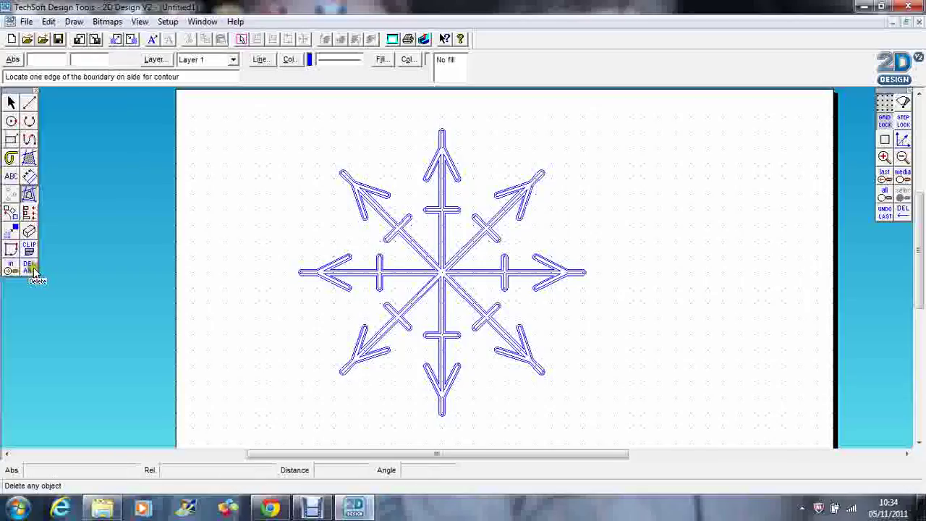
pyautogui.click(319, 277)
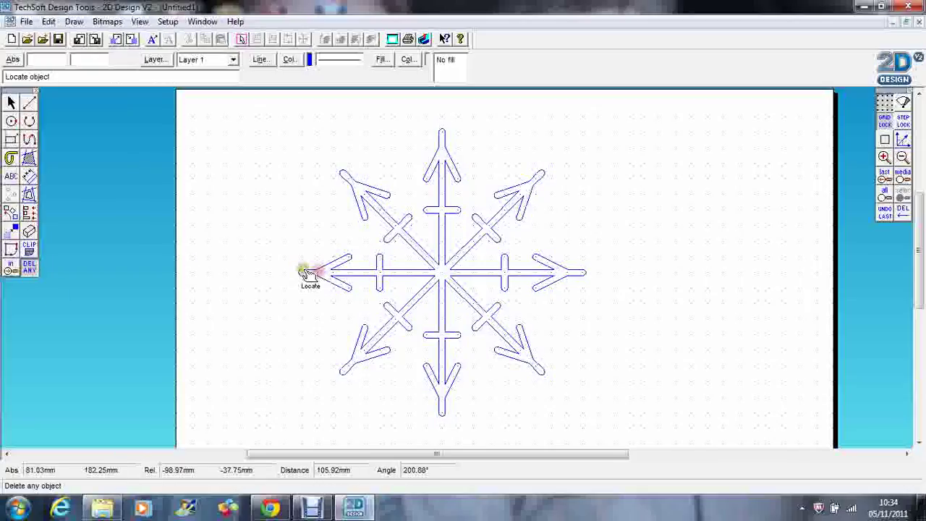
pyautogui.click(883, 158)
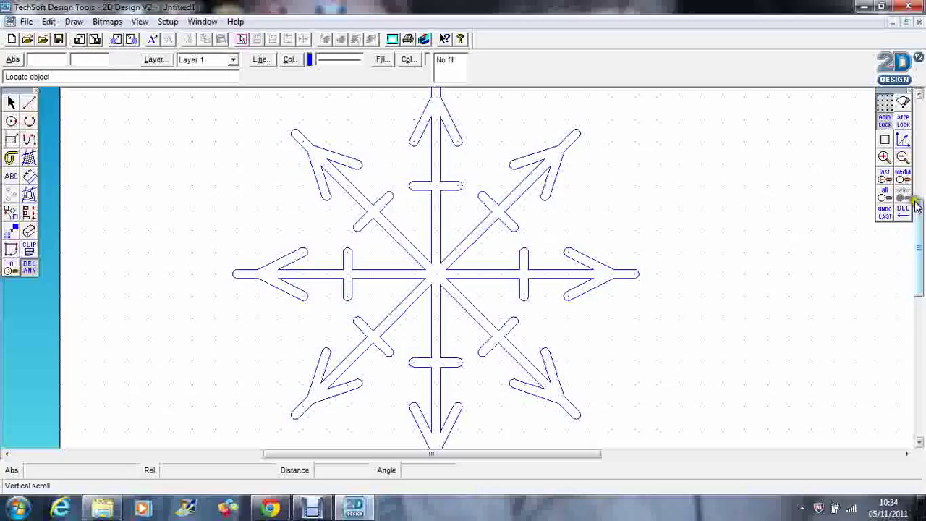
pyautogui.click(902, 158)
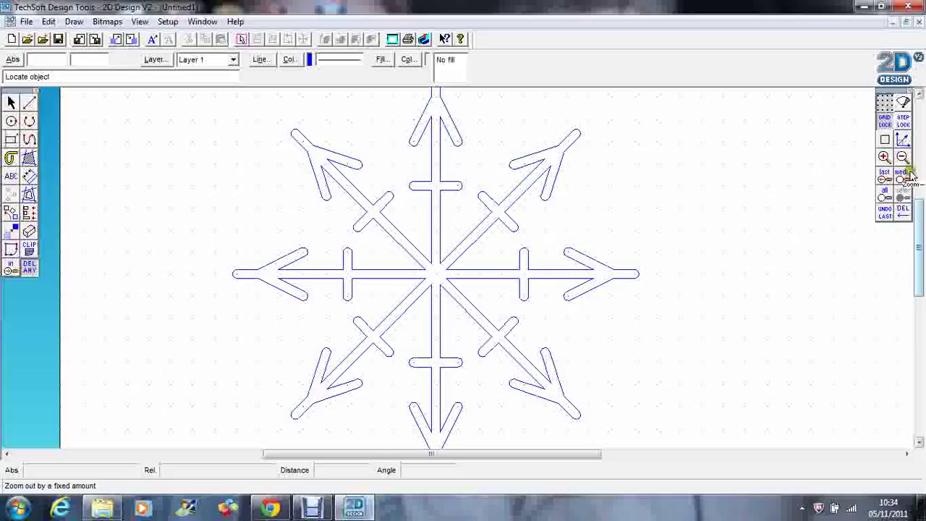
pyautogui.click(902, 158)
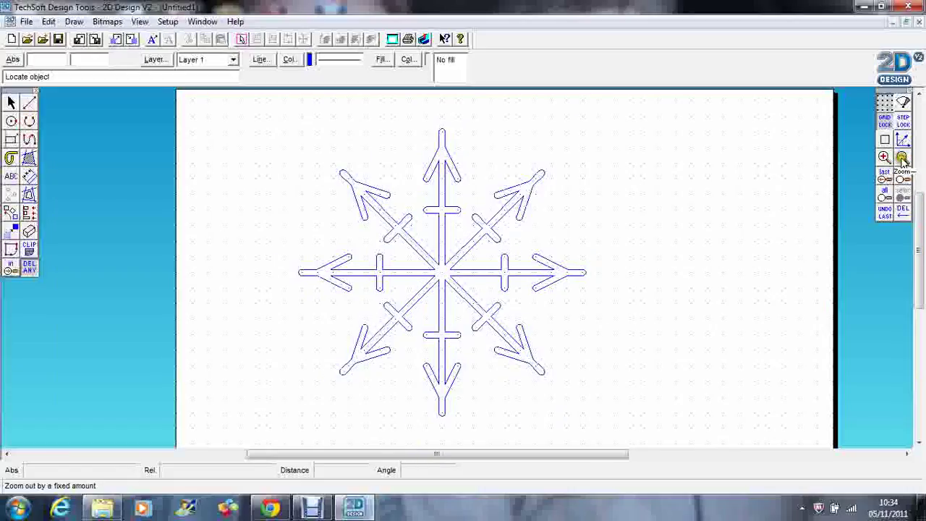